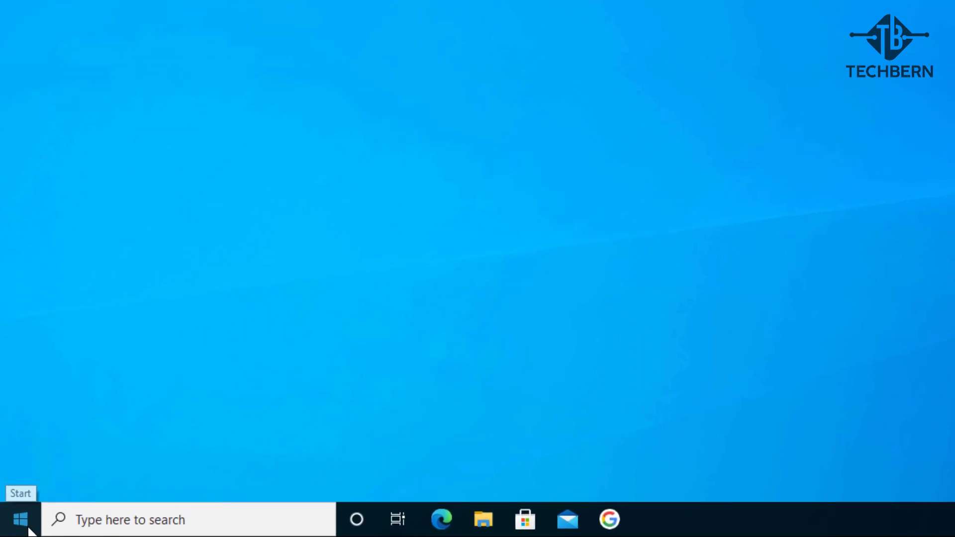
Restart from the Start menu's Power options into the recovery environment's Choose an option screen.
left_click(22, 522)
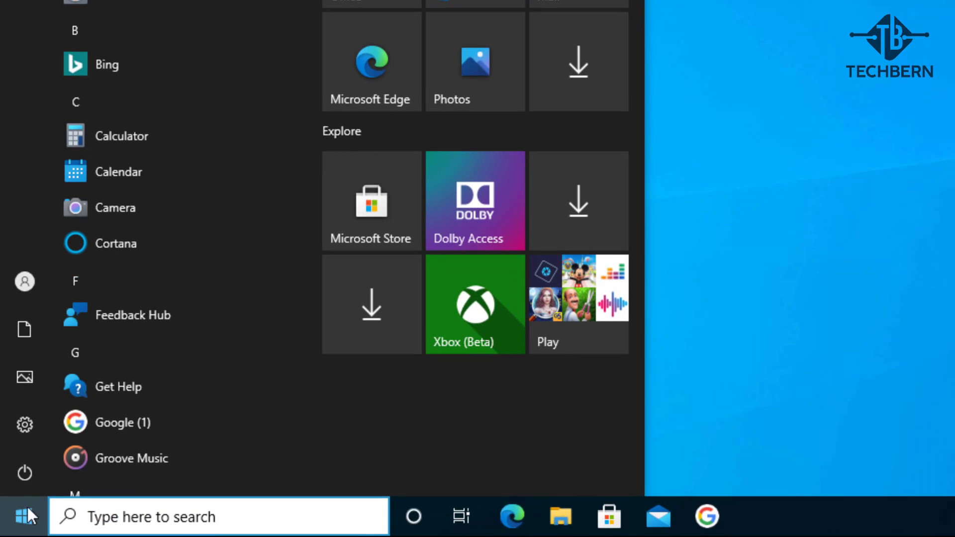
left_click(20, 464)
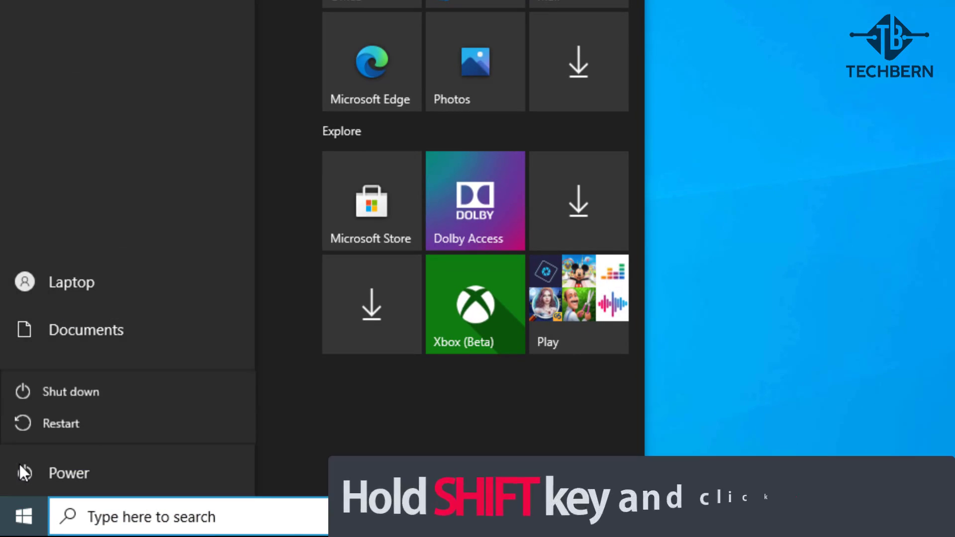
left_click(97, 424, "shift")
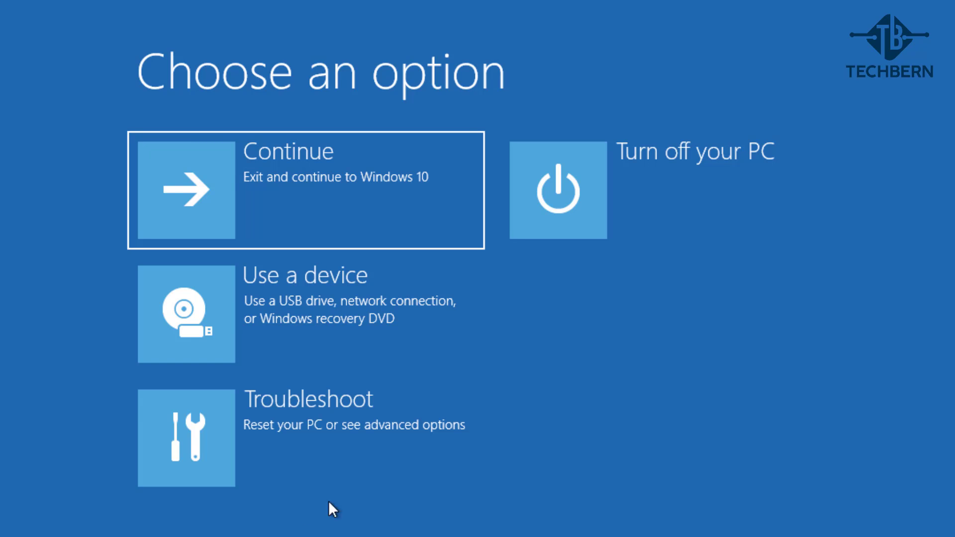
Go through Troubleshoot, Advanced options and Startup Settings, then restart with startup options.
left_click(436, 443)
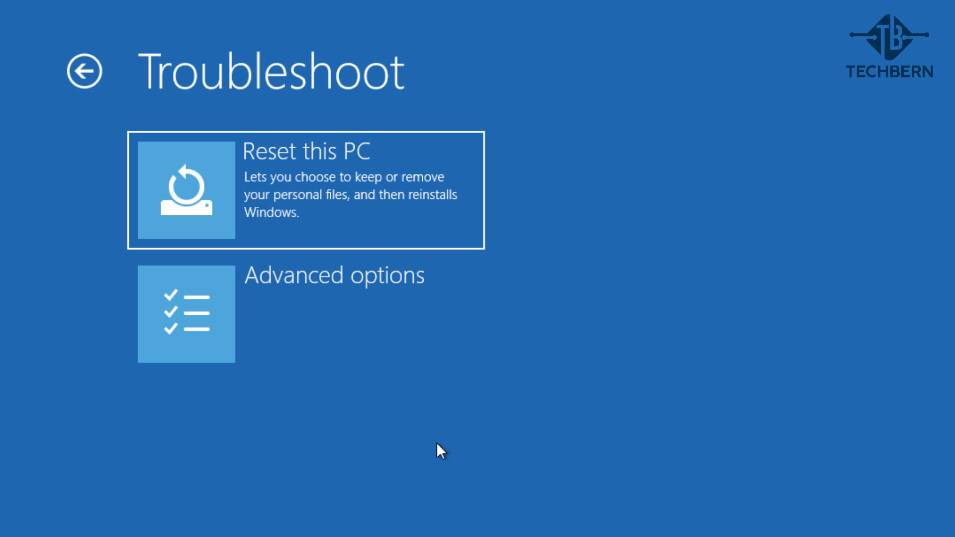
left_click(443, 344)
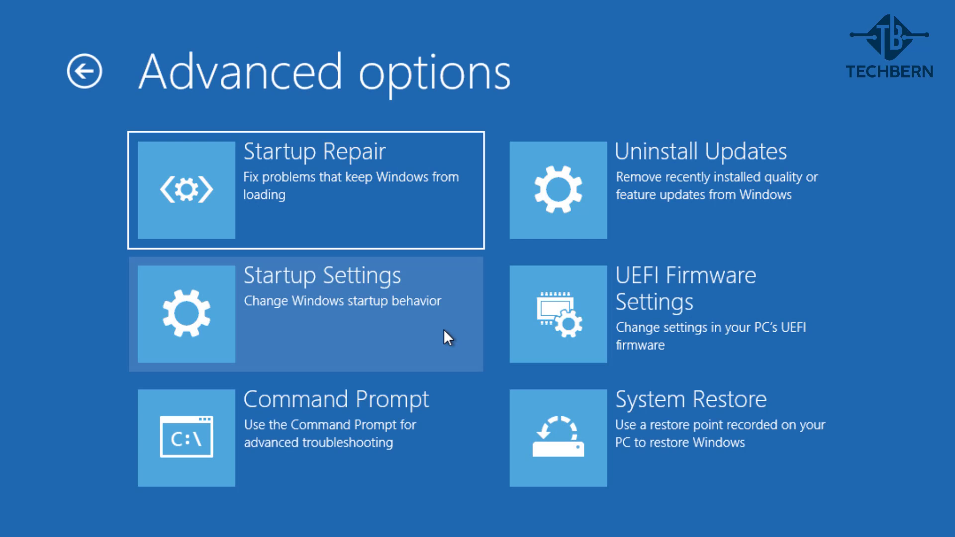
left_click(443, 329)
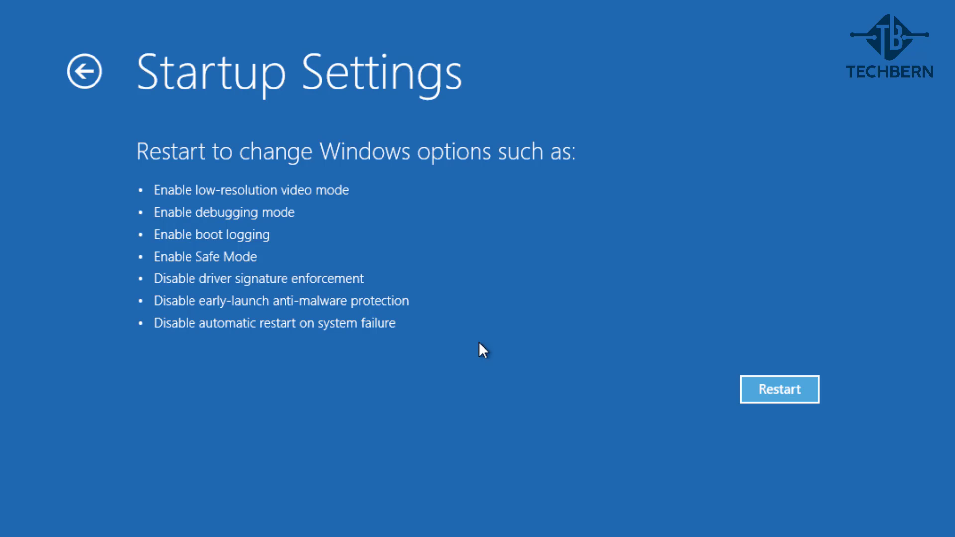
left_click(753, 389)
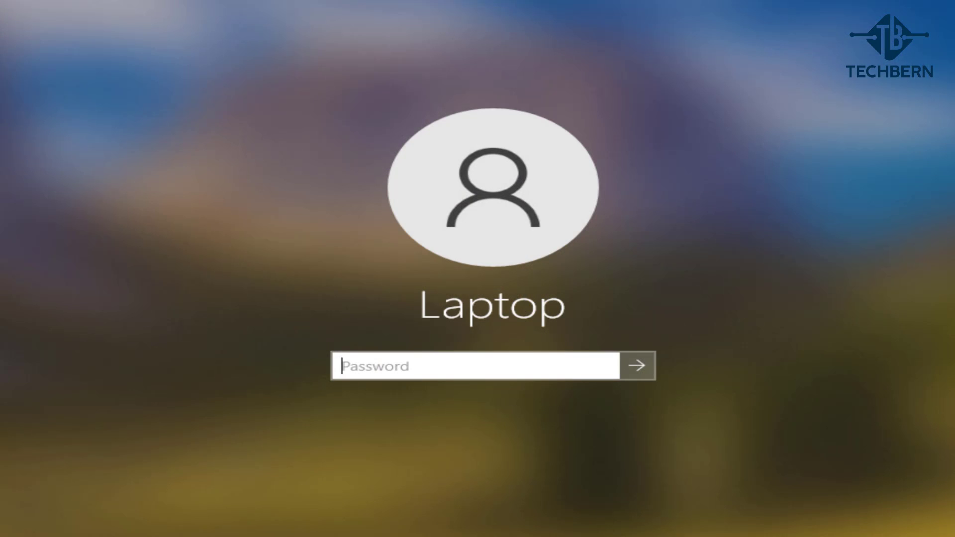
Turn on Caps Lock, enter the account password and sign in to the Safe Mode desktop.
key("Caps_Lock")
type("**********")
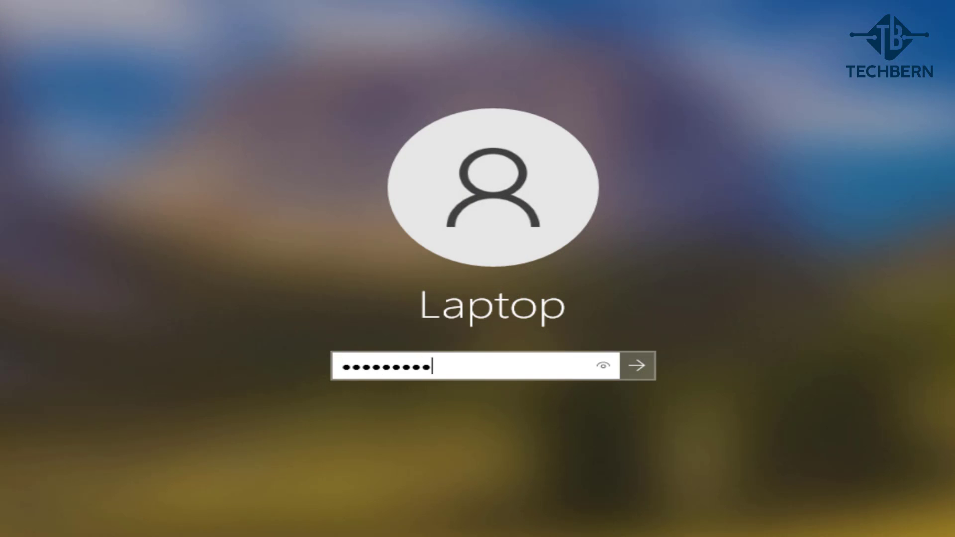
key("Return")
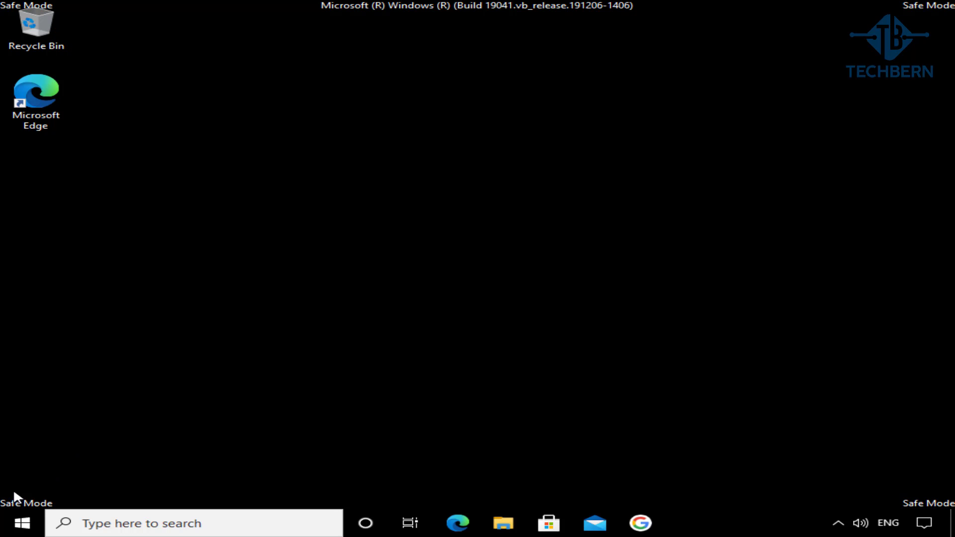
Restart from Start > Power, then enter the account password to reach the normal desktop.
left_click(22, 523)
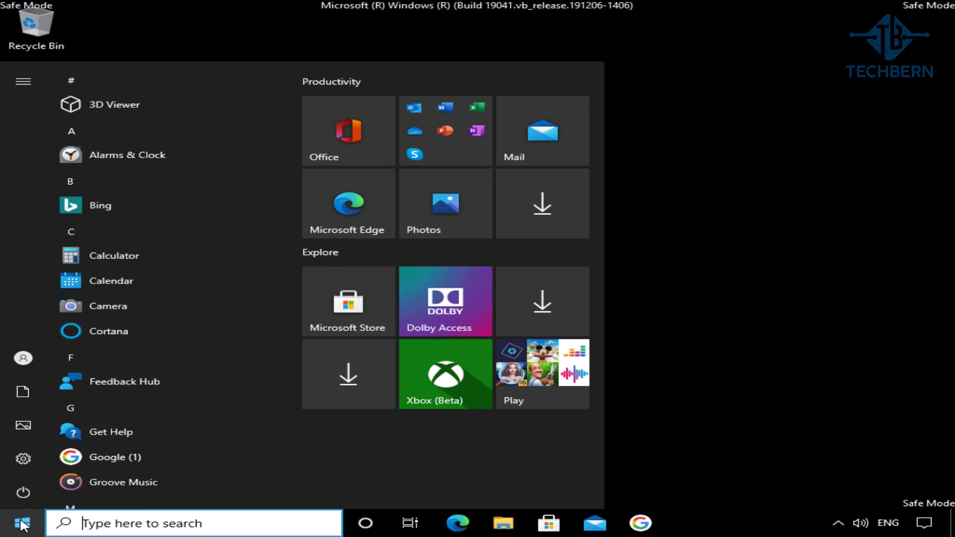
left_click(26, 494)
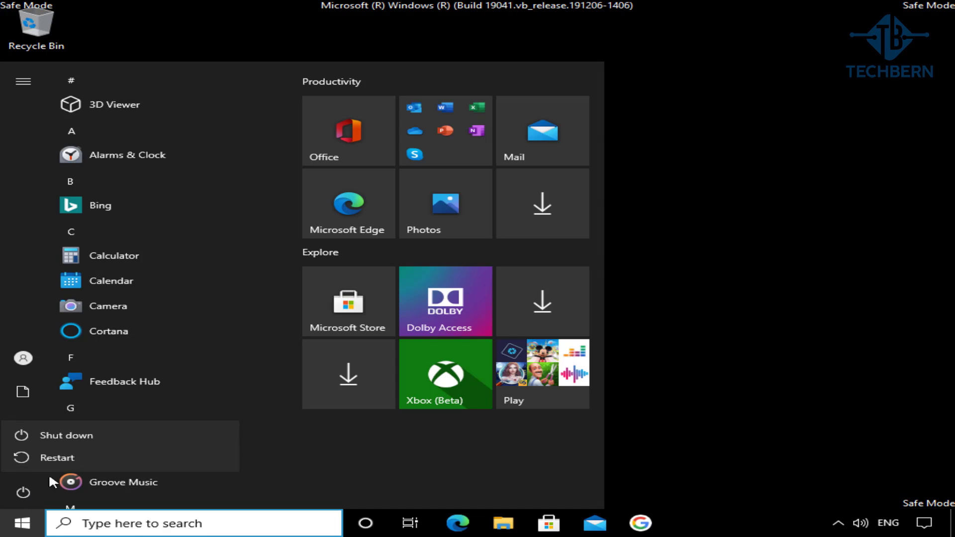
left_click(66, 459)
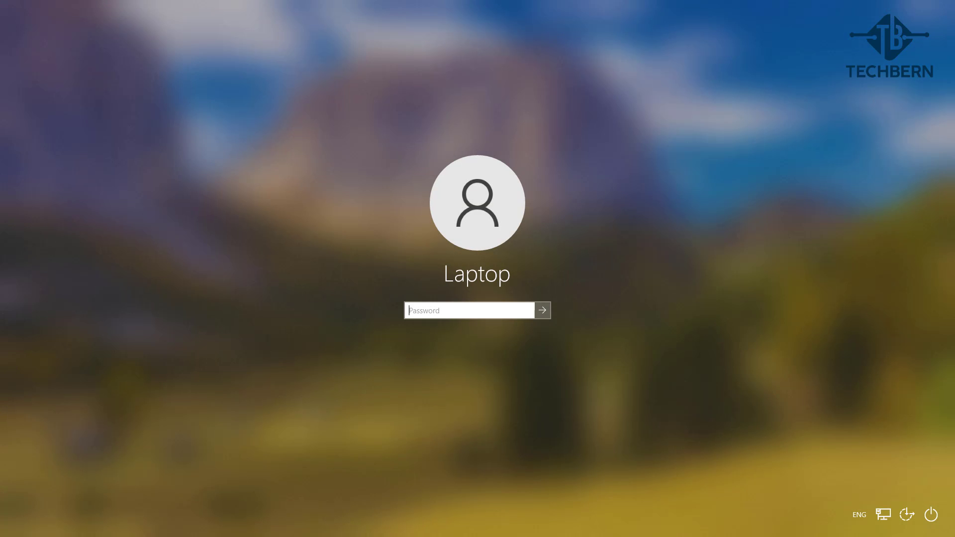
type("***********")
key("Return")
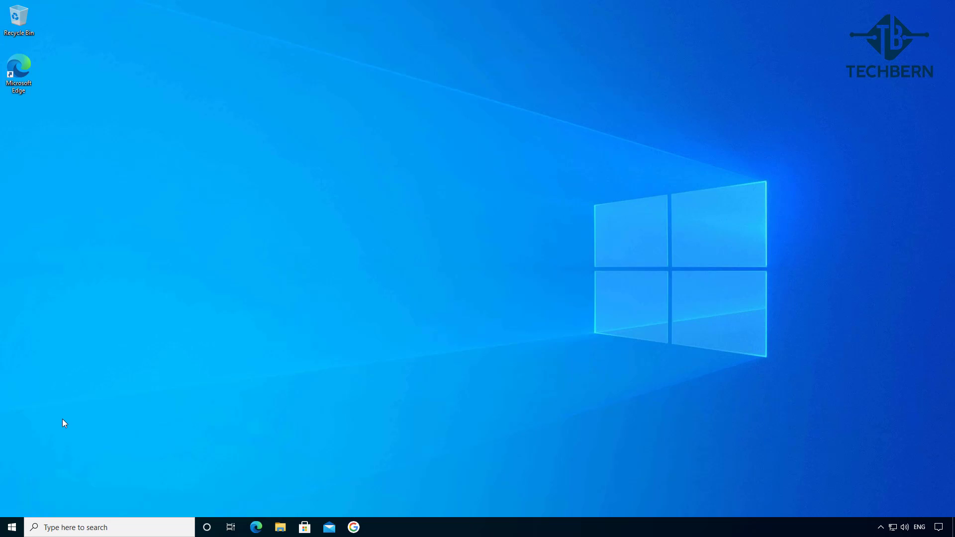
Open Windows Settings and go to Update & Security > Recovery for Advanced startup.
left_click(11, 528)
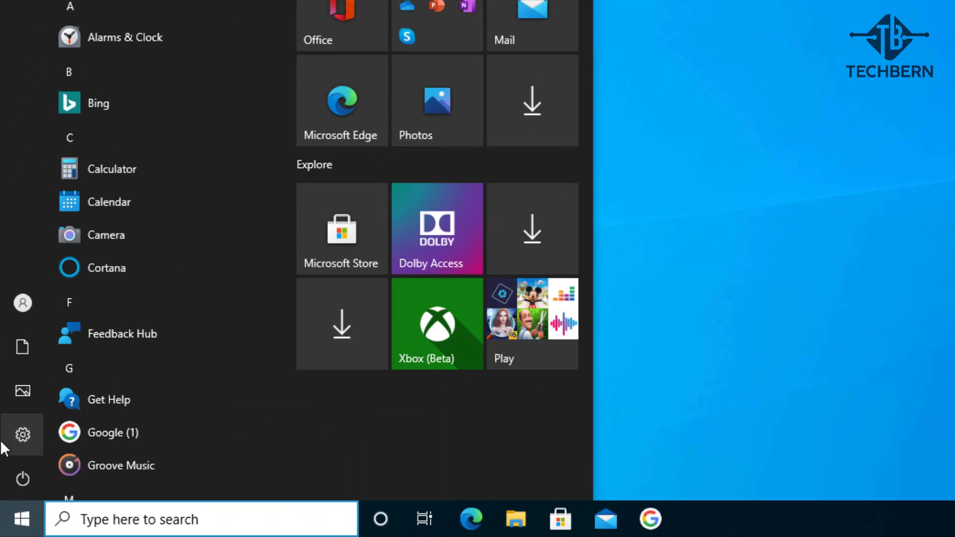
mouse_move(12, 477)
left_click(19, 434)
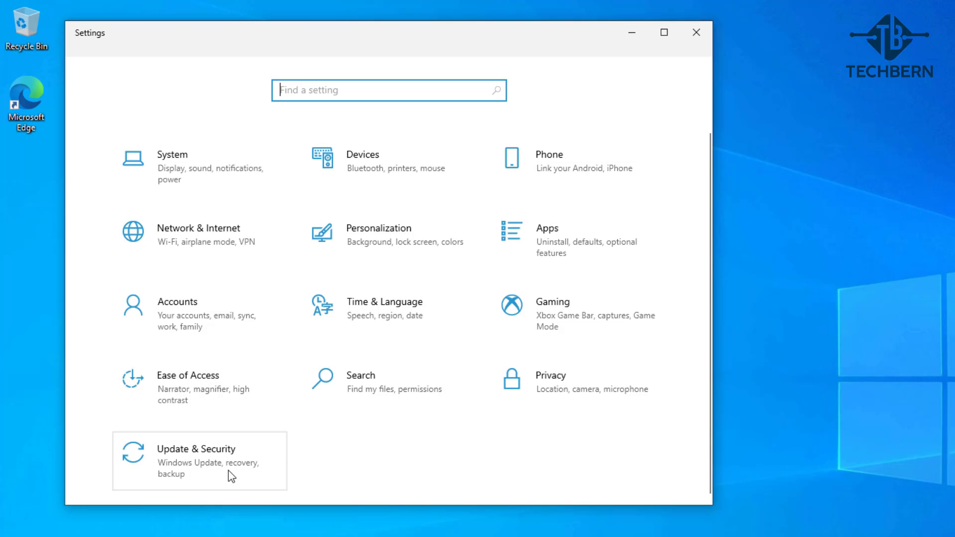
left_click(232, 477)
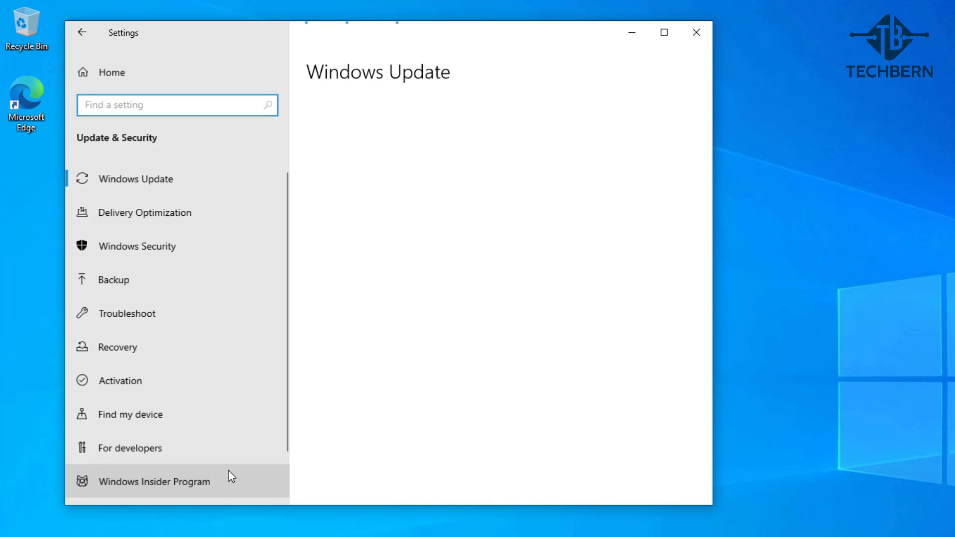
left_click(214, 351)
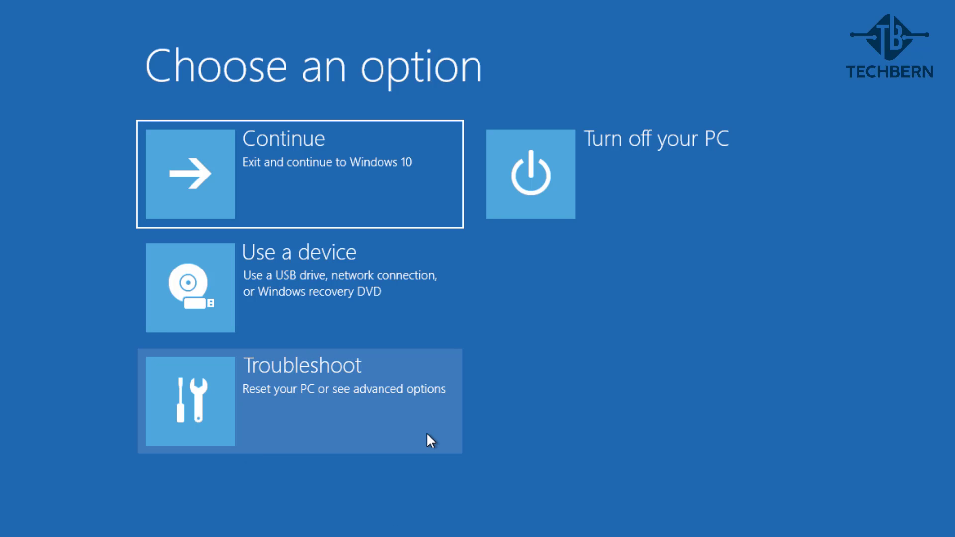
Navigate Troubleshoot > Advanced options > Startup Settings in the recovery environment.
left_click(427, 434)
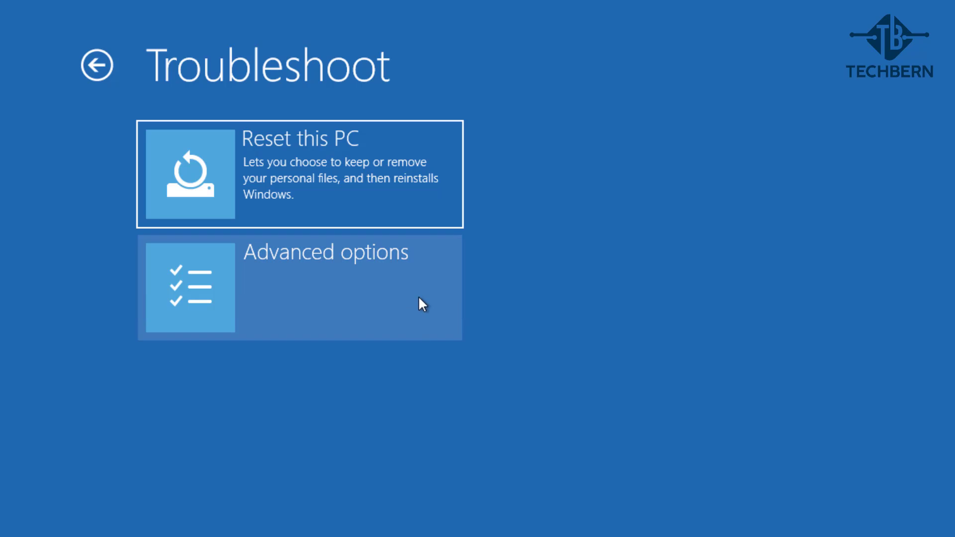
left_click(419, 296)
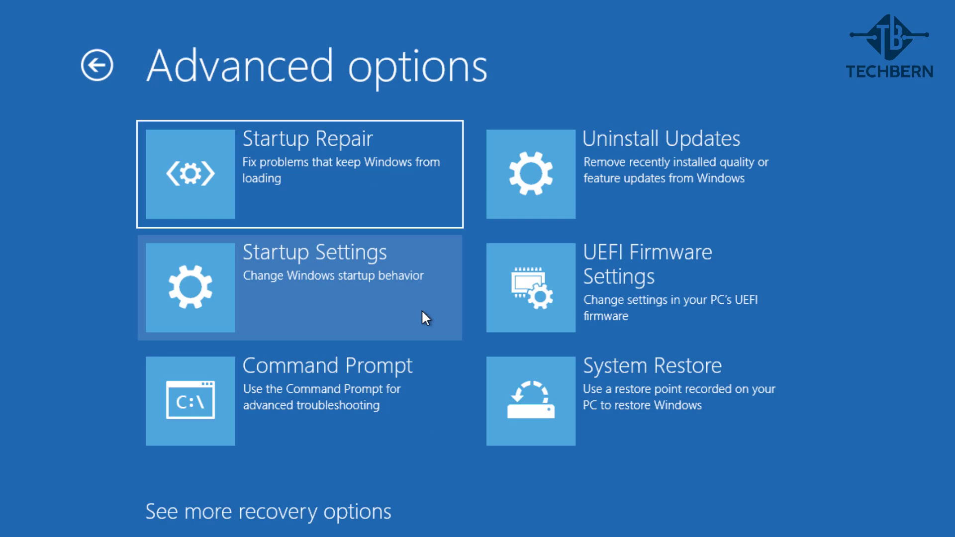
left_click(422, 311)
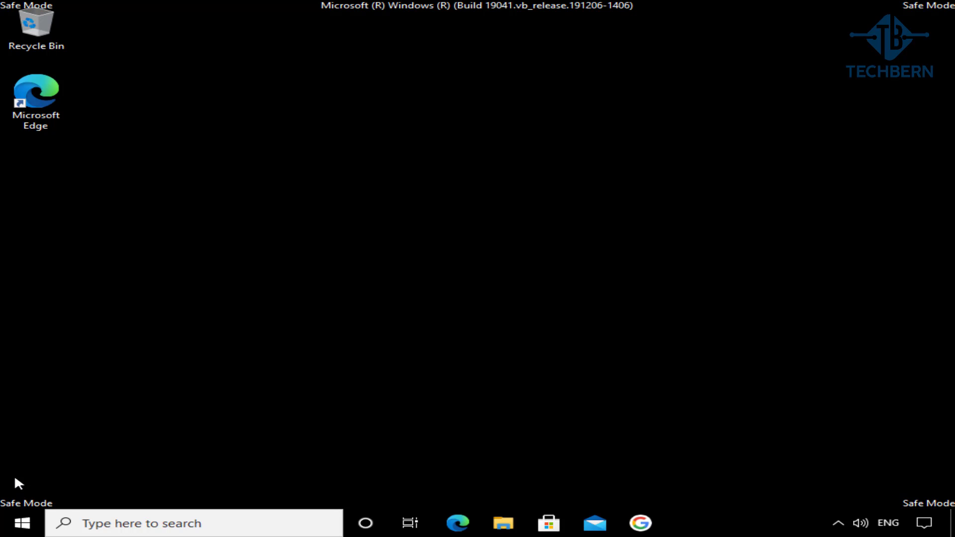
Restart the PC from Start > Power > Restart to leave Safe Mode.
left_click(23, 525)
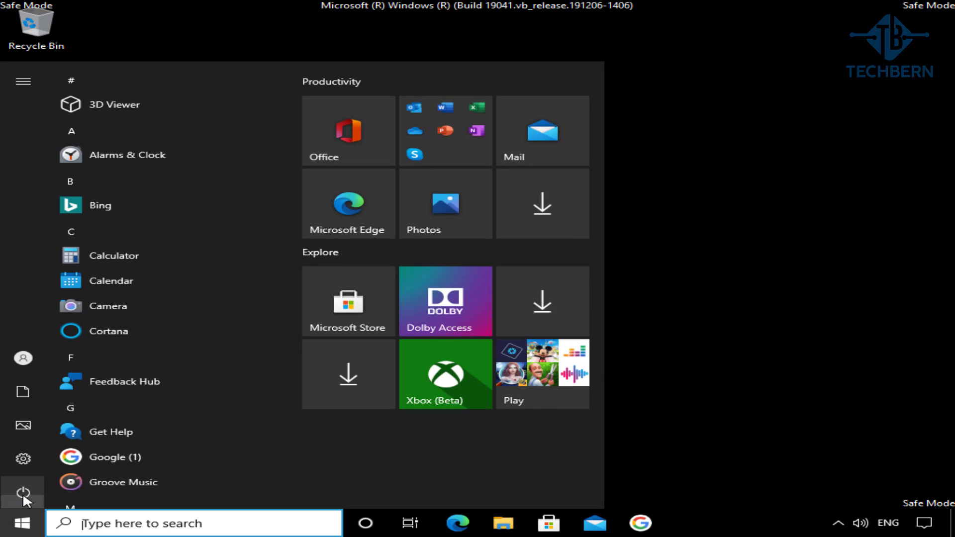
left_click(23, 492)
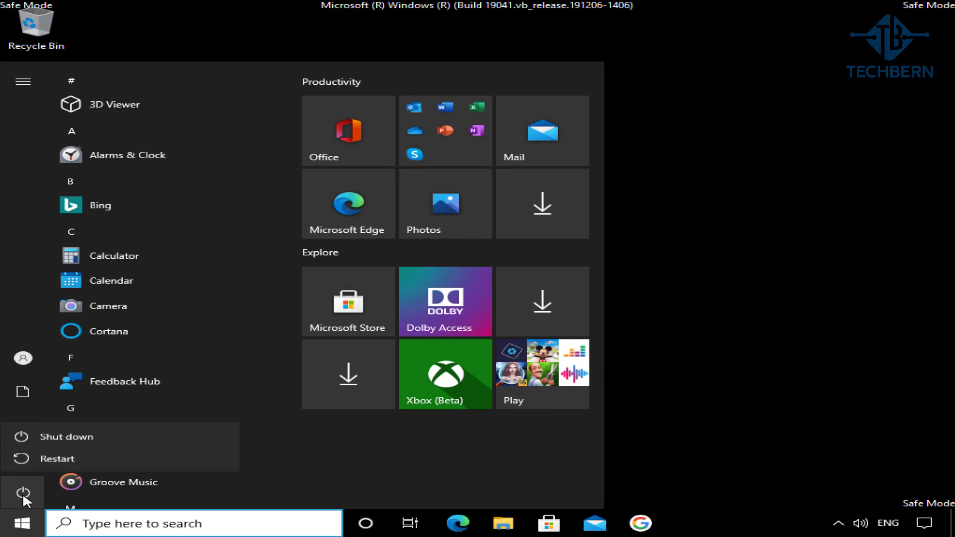
left_click(52, 458)
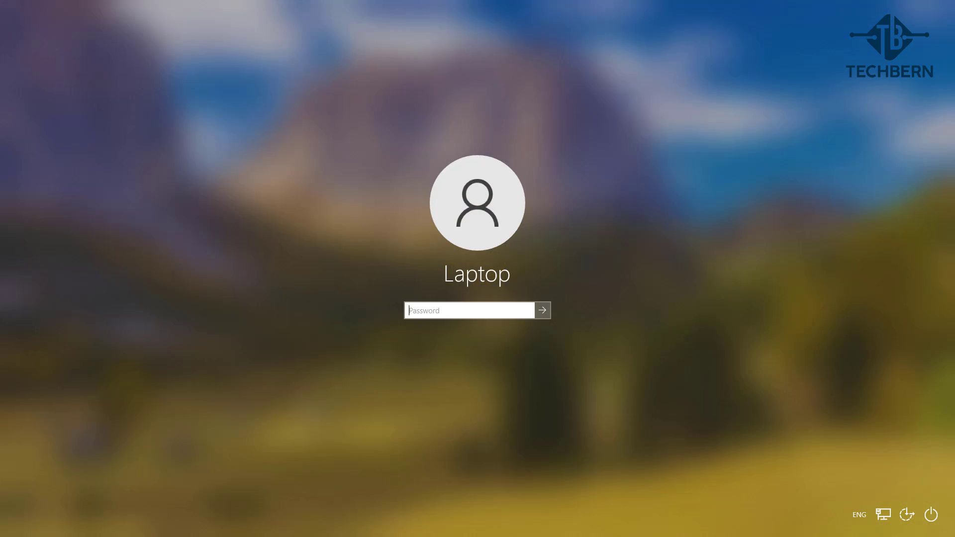
Sign in with the account password, then search Start for 'msconfig'.
type("•••••••••••")
key("Return")
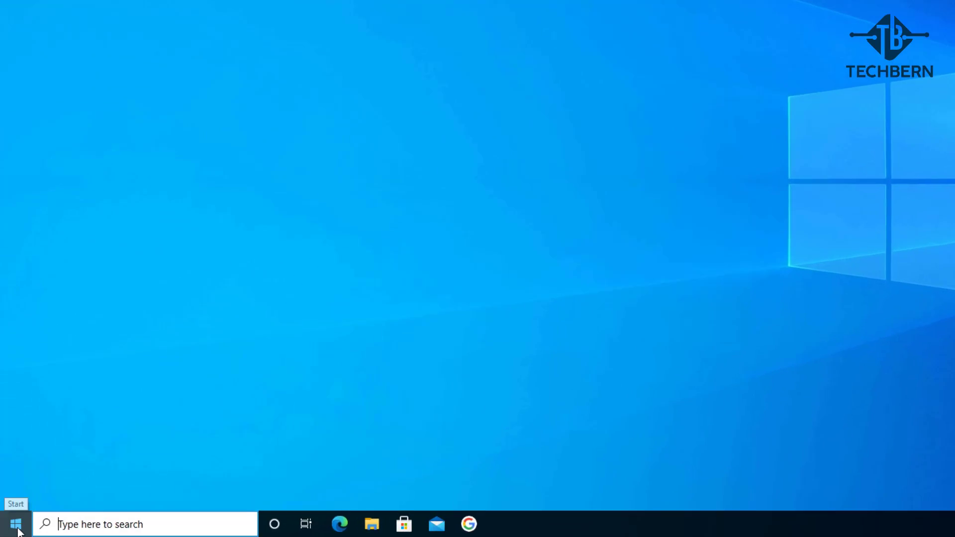
left_click(12, 529)
type("msconfig")
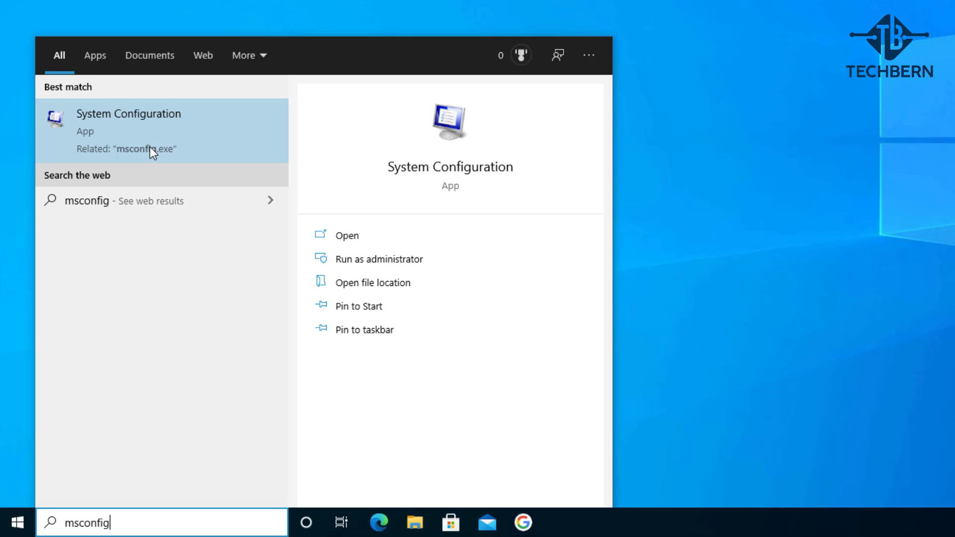
Launch System Configuration and enable Safe boot with the Minimal option on the Boot tab.
left_click(207, 135)
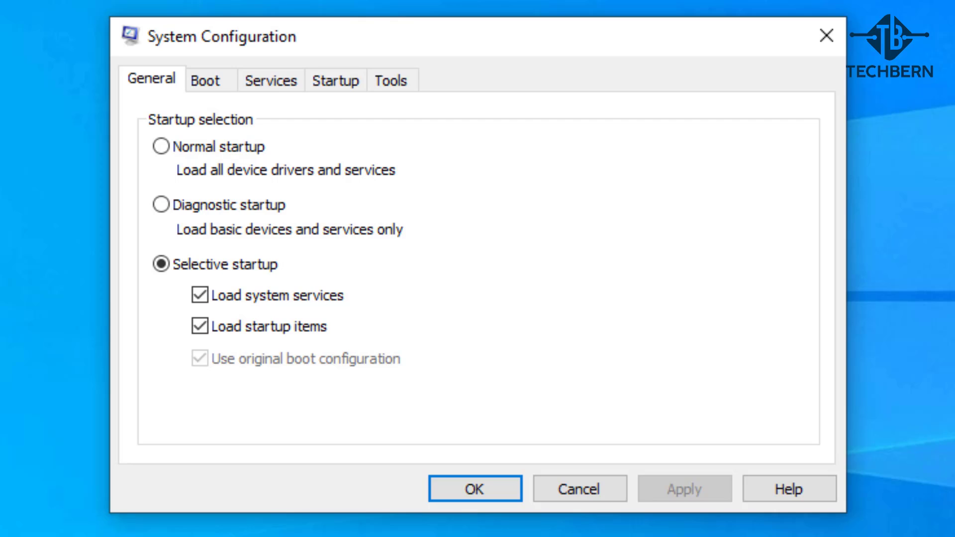
left_click(226, 80)
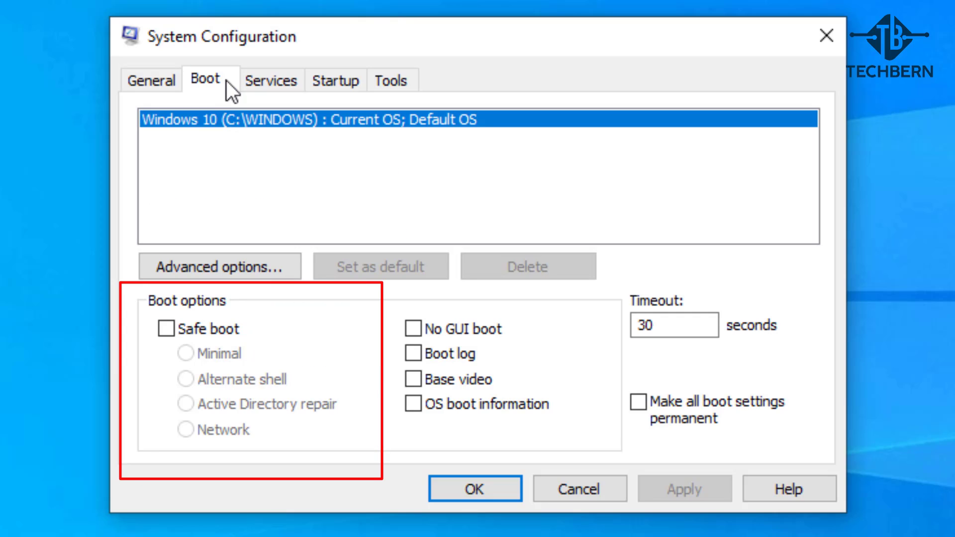
left_click(165, 328)
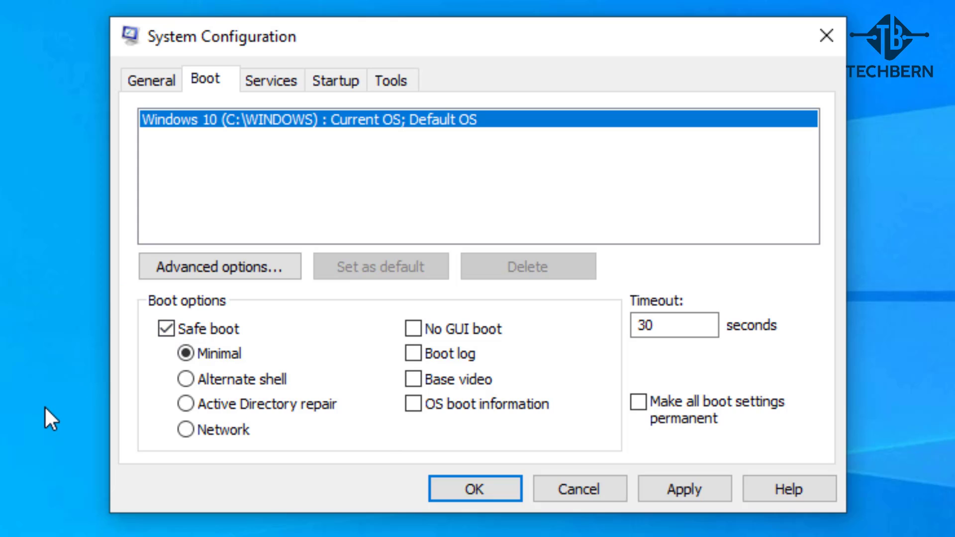
Apply the Safe boot change so the PC restarts to the sign-in screen.
left_click(447, 495)
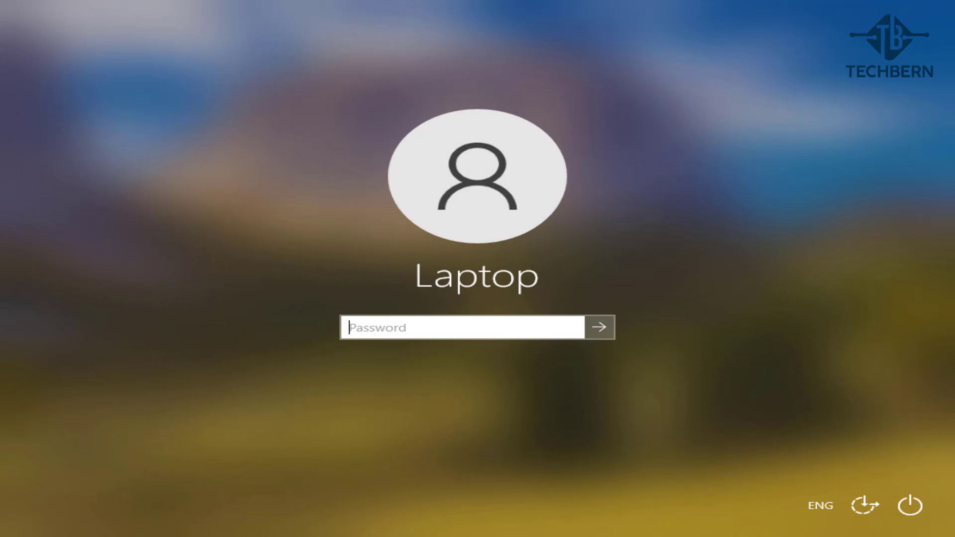
Turn off Caps Lock, then enter the account password to sign in after the msconfig Safe boot restart.
key("Caps_Lock")
type("•••••••••••")
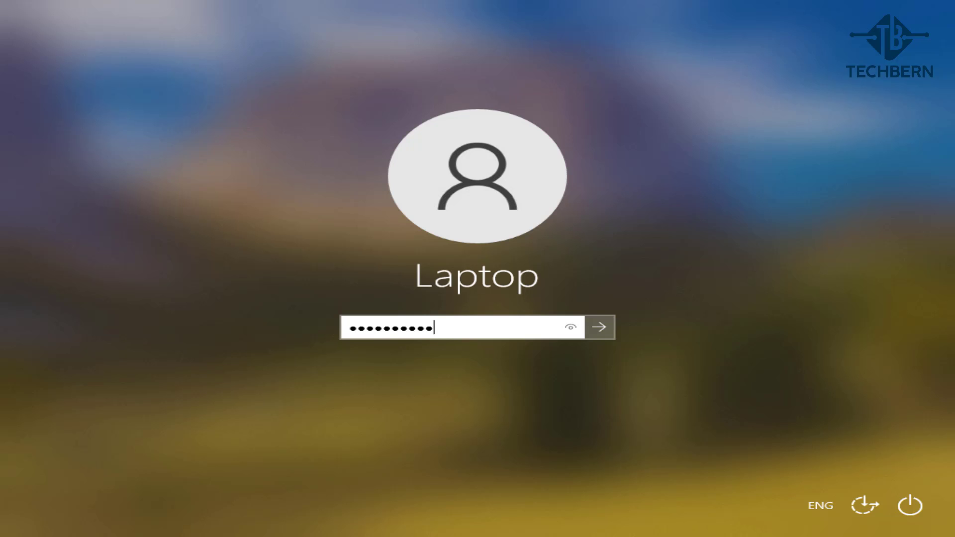
key("Return")
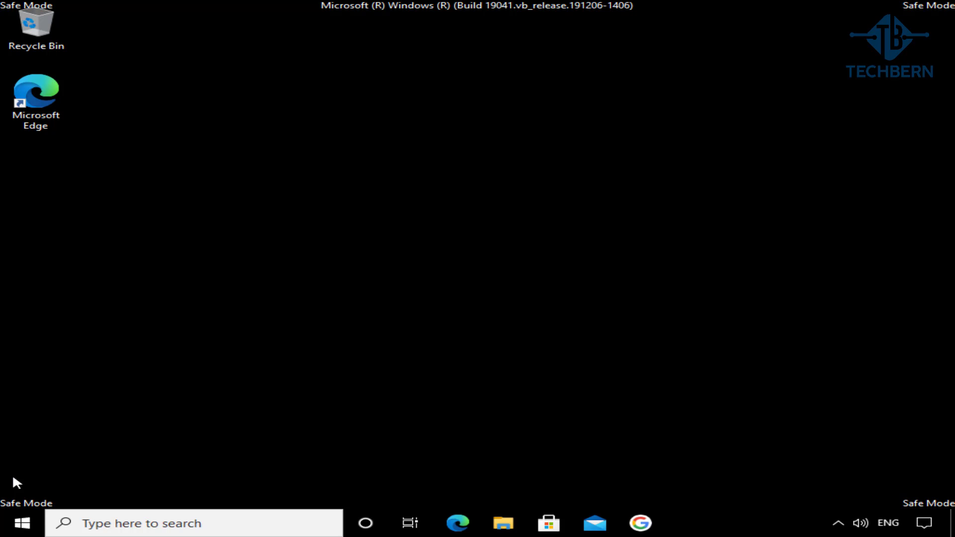
Open msconfig, untick Safe boot on the Boot tab and apply with OK.
left_click(22, 522)
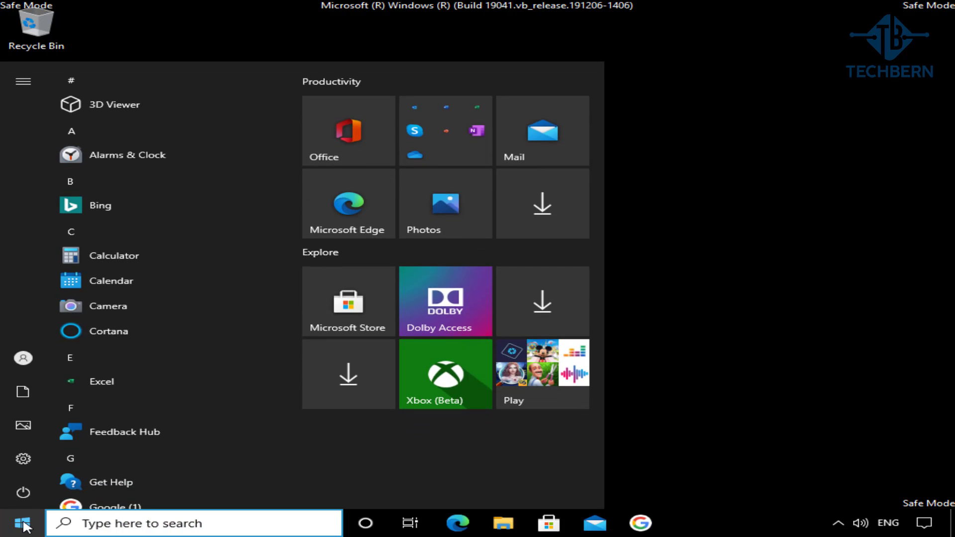
type("msconfig")
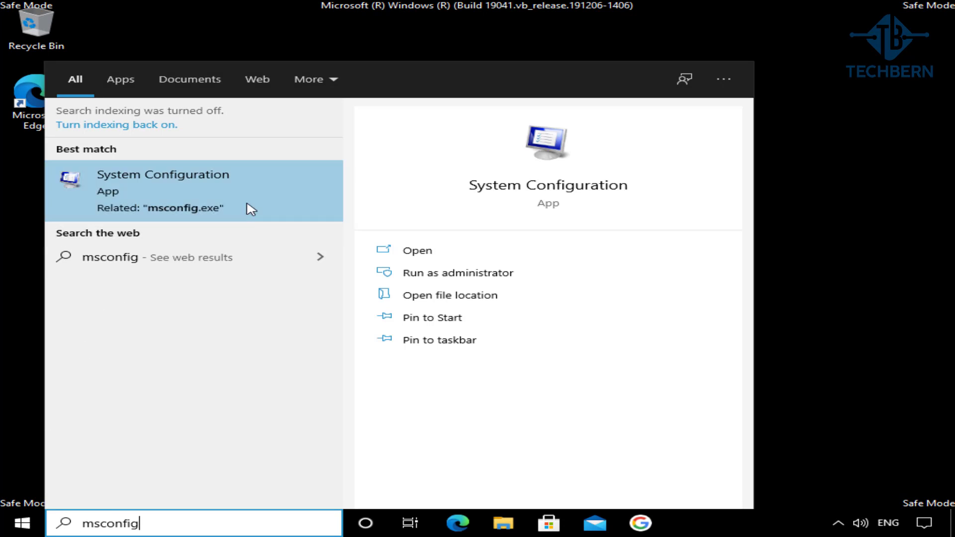
left_click(260, 197)
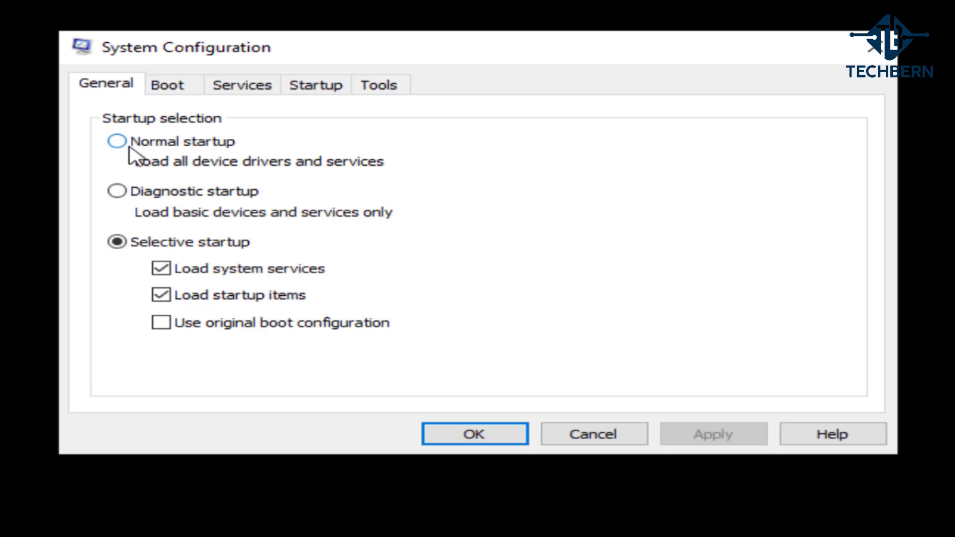
left_click(190, 89)
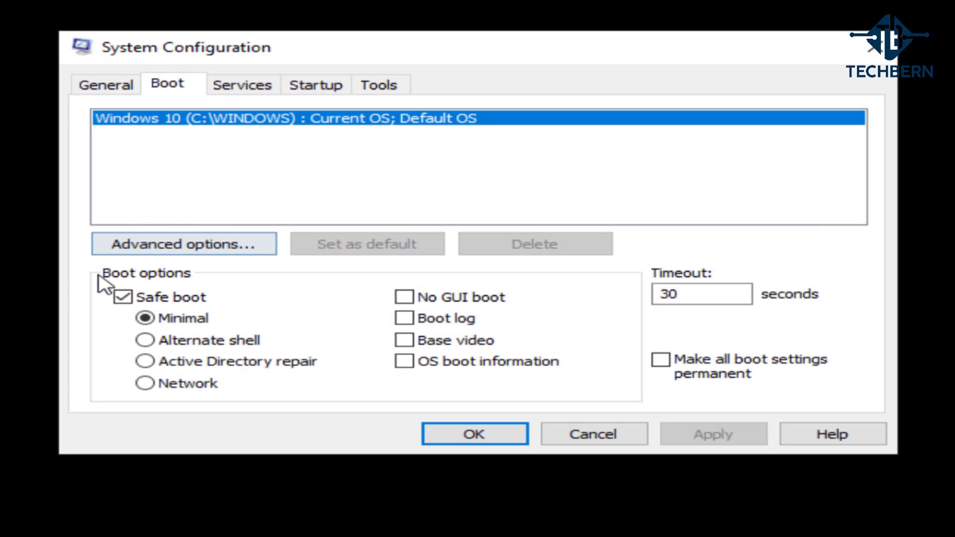
left_click(122, 298)
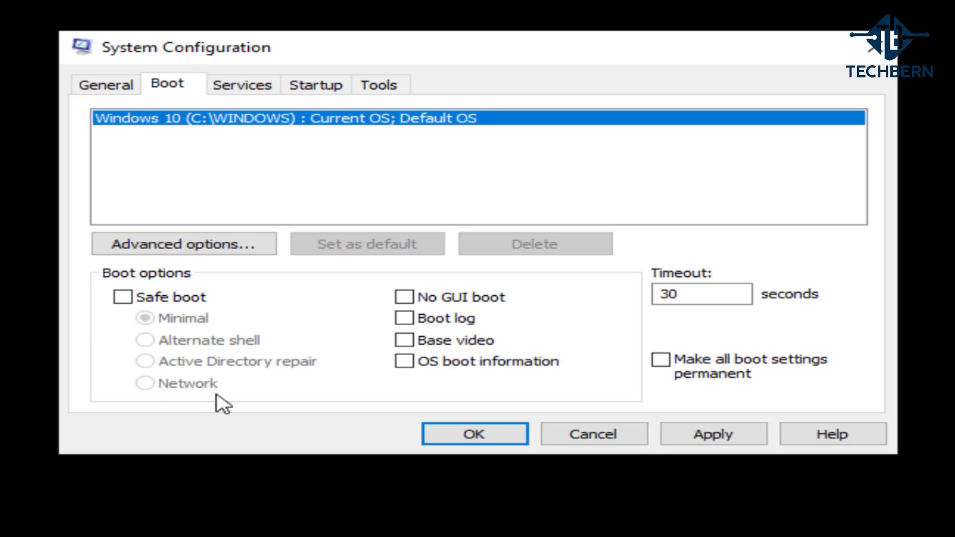
left_click(467, 435)
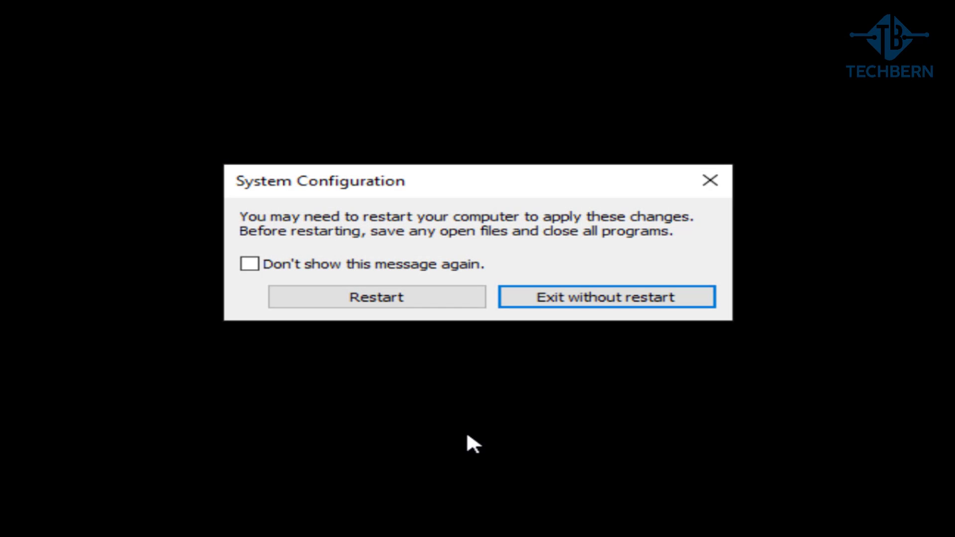
Choose Exit without restart, then restart Windows from the Start button's Shut down or sign out menu.
left_click(518, 294)
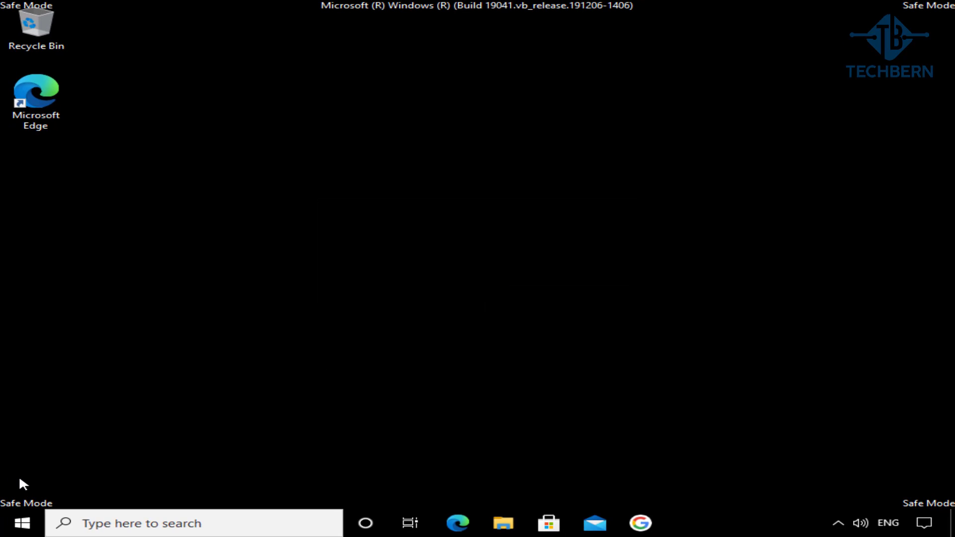
right_click(22, 522)
mouse_move(151, 485)
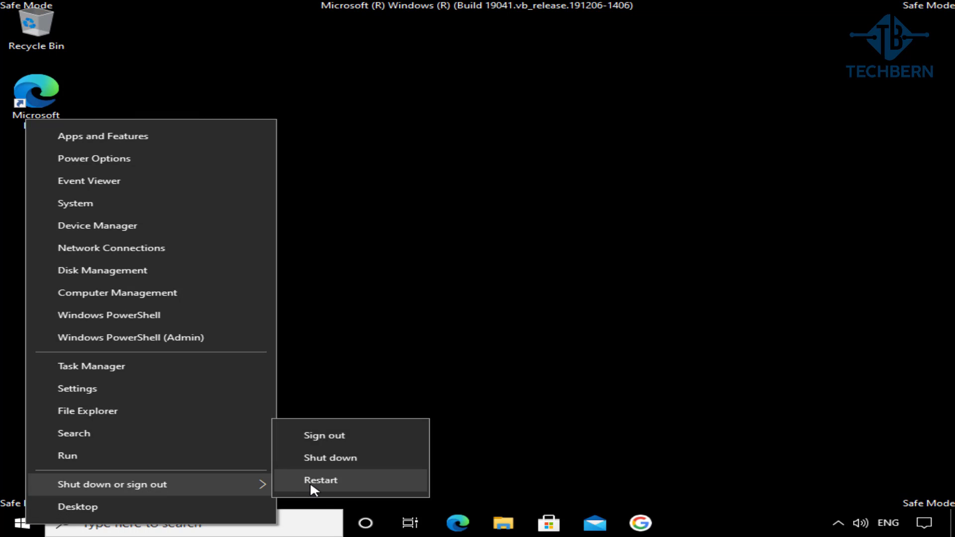
left_click(309, 481)
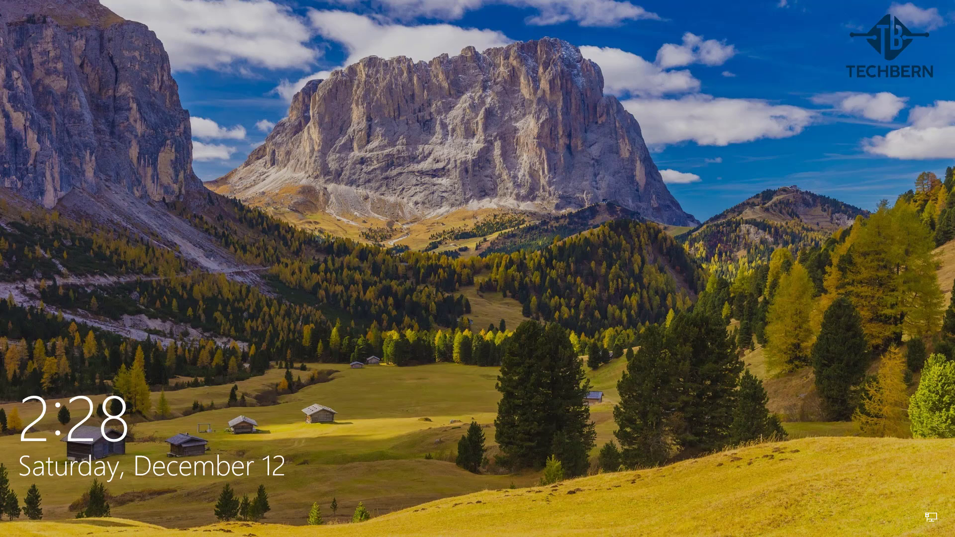
Dismiss the lock screen and sign in with the account password.
key("space")
type("*********")
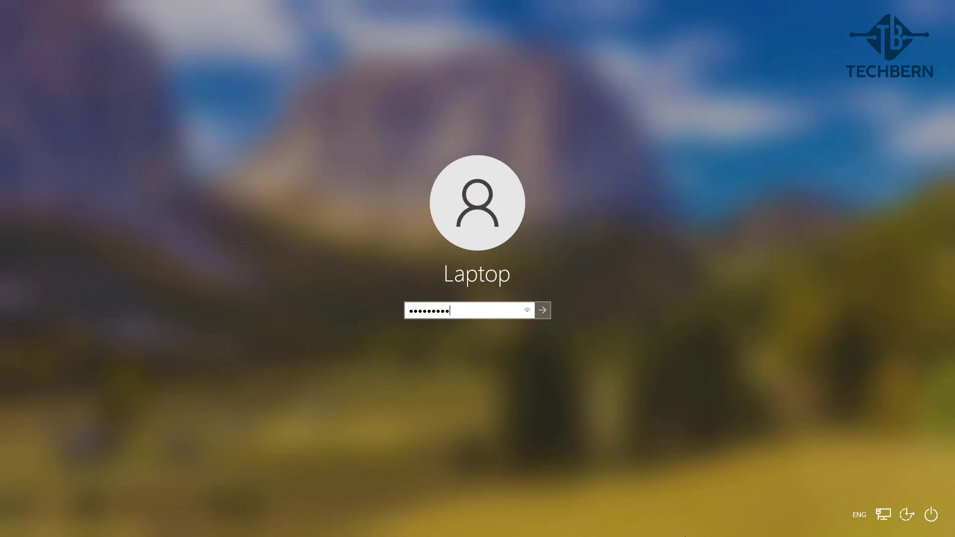
key("Return")
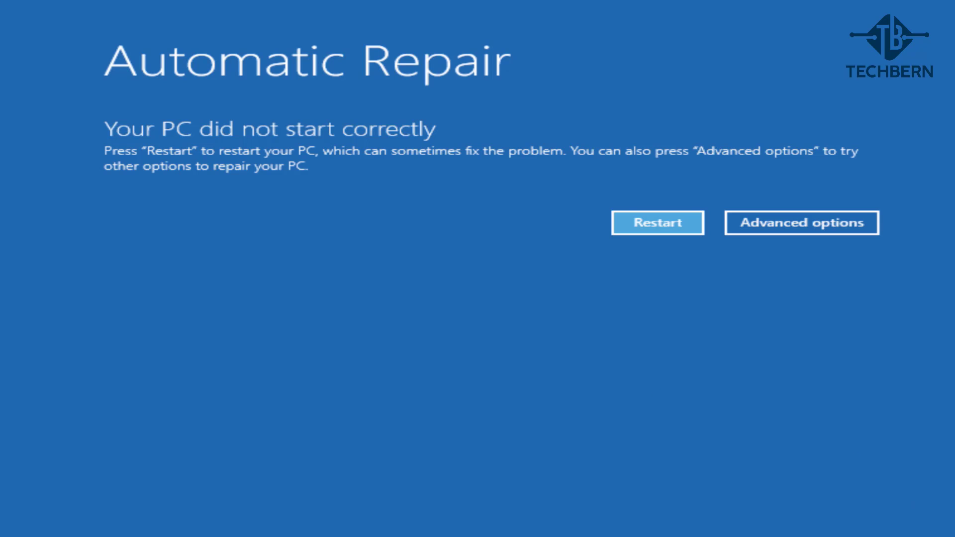
Go through Advanced options > Troubleshoot > Advanced options to the Startup Settings page.
left_click(868, 225)
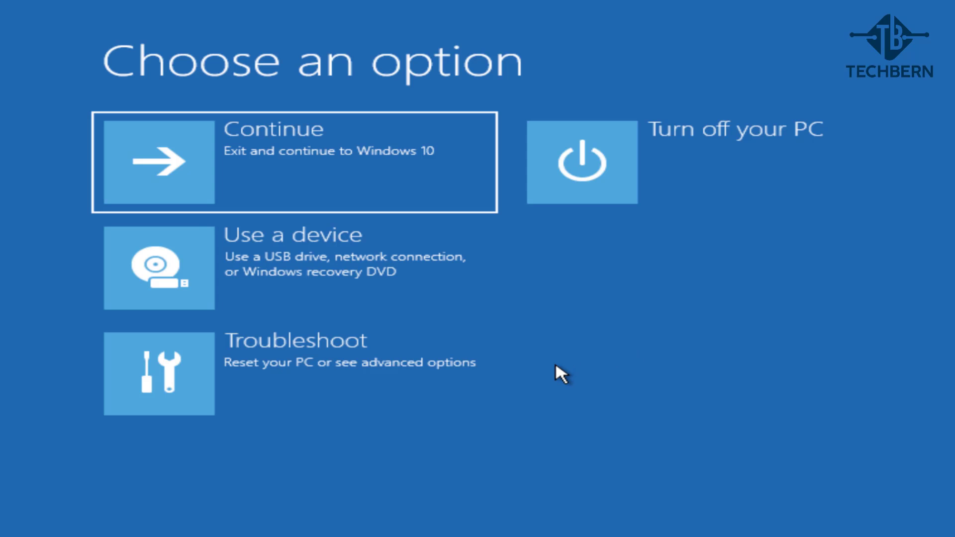
left_click(469, 381)
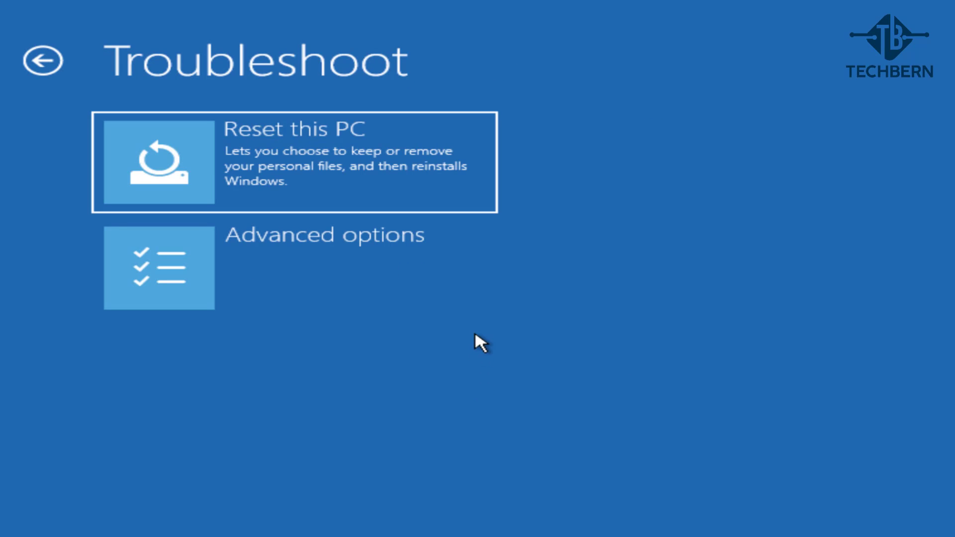
left_click(467, 294)
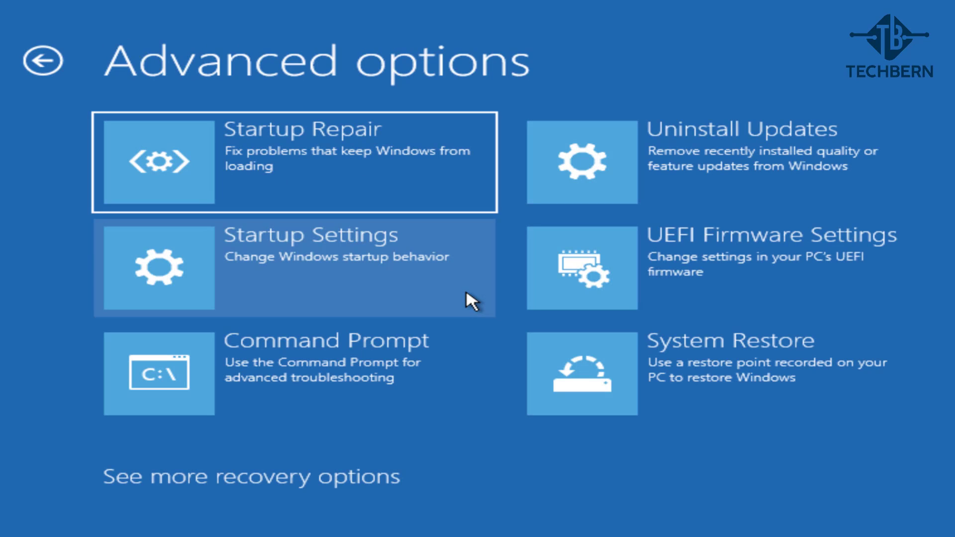
left_click(466, 290)
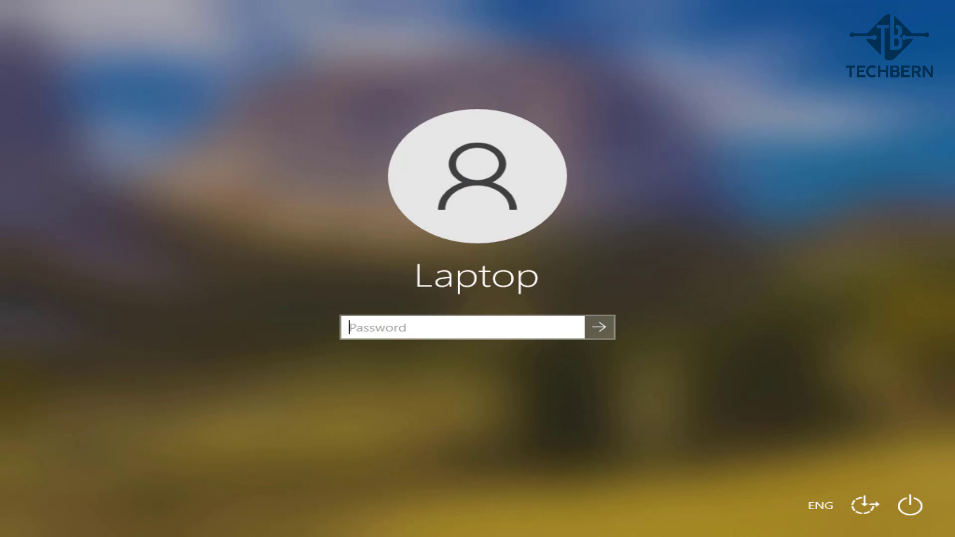
Turn off Caps Lock and enter the account password to sign in after the Startup Settings restart.
key("Caps_Lock")
type("•••••••••••")
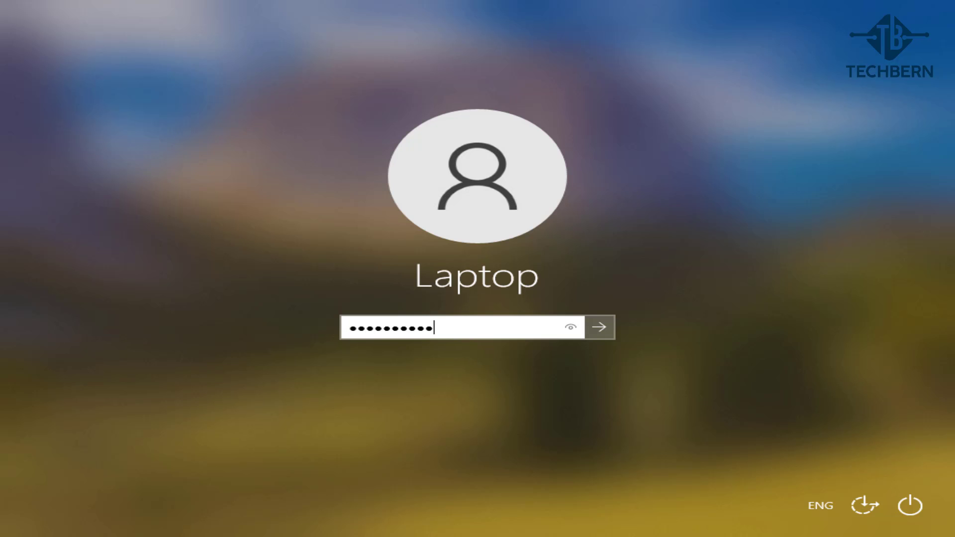
key("Return")
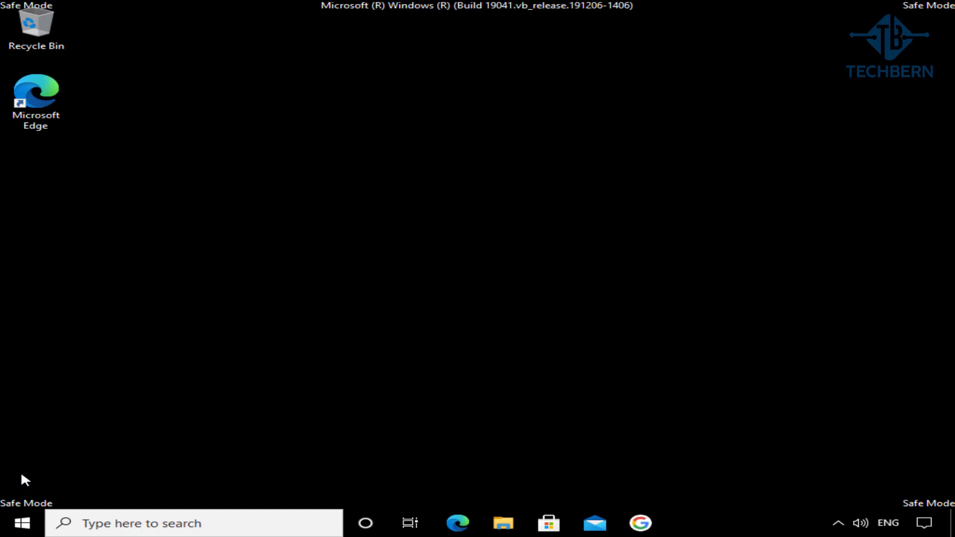